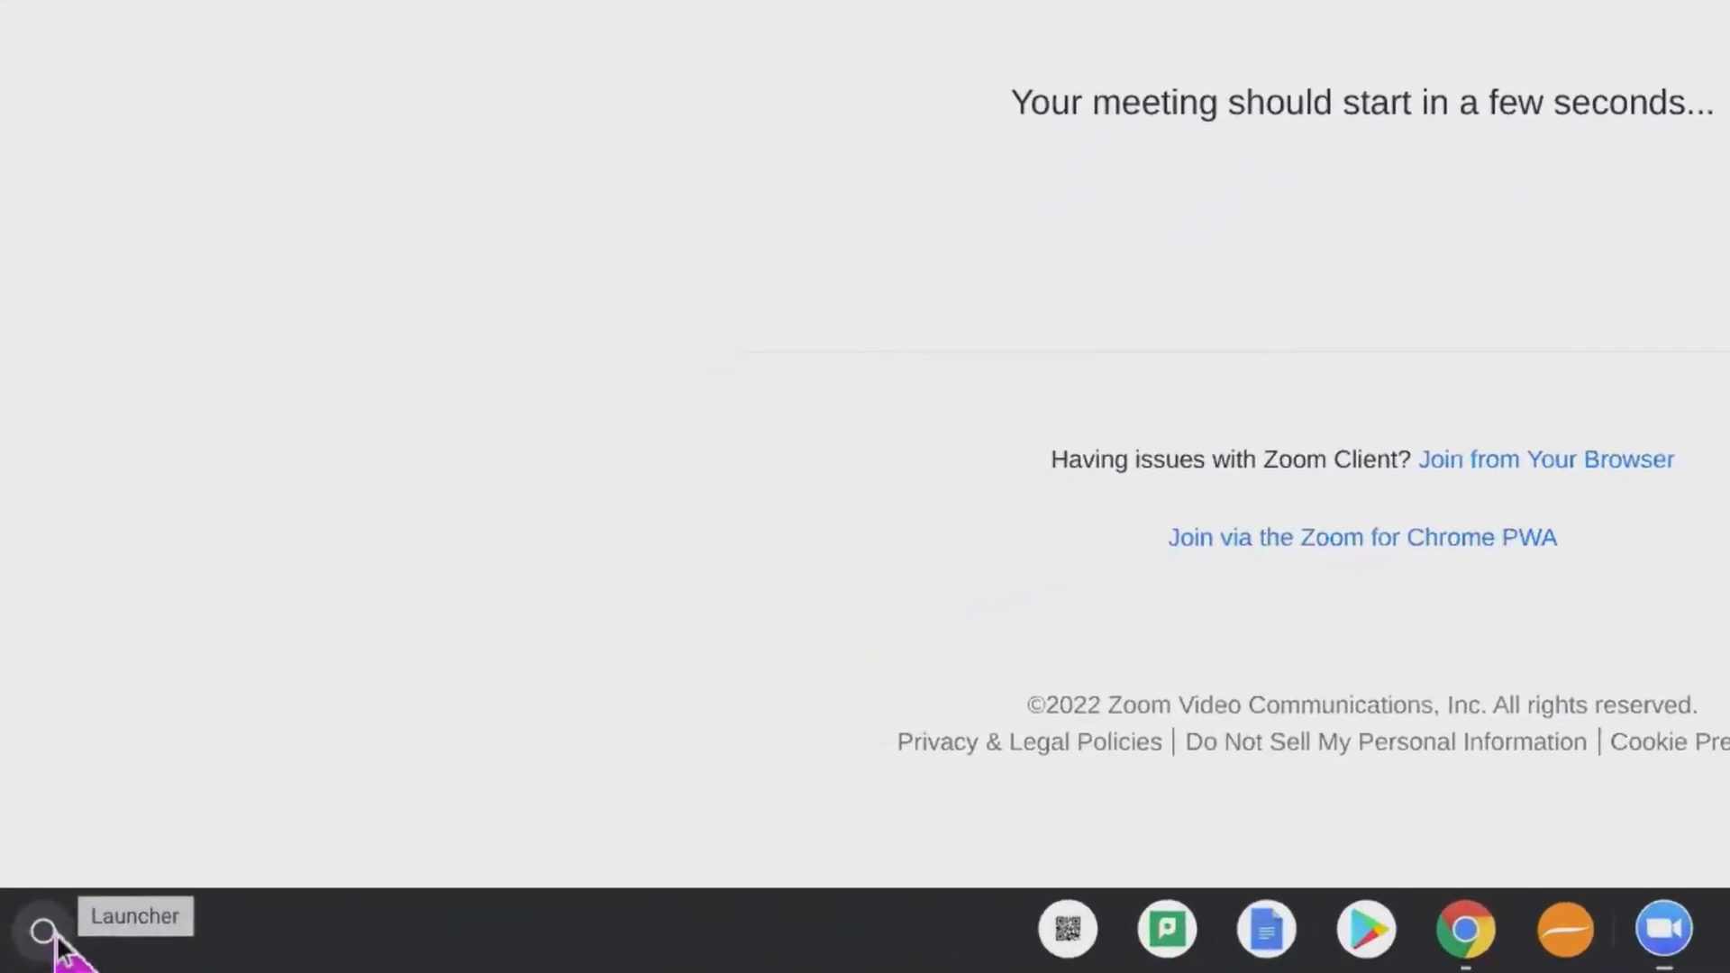
Step: Launch the Camera app from the ChromeOS Launcher over the meeting page
{"action": "left_click", "coordinate": [40, 946]}
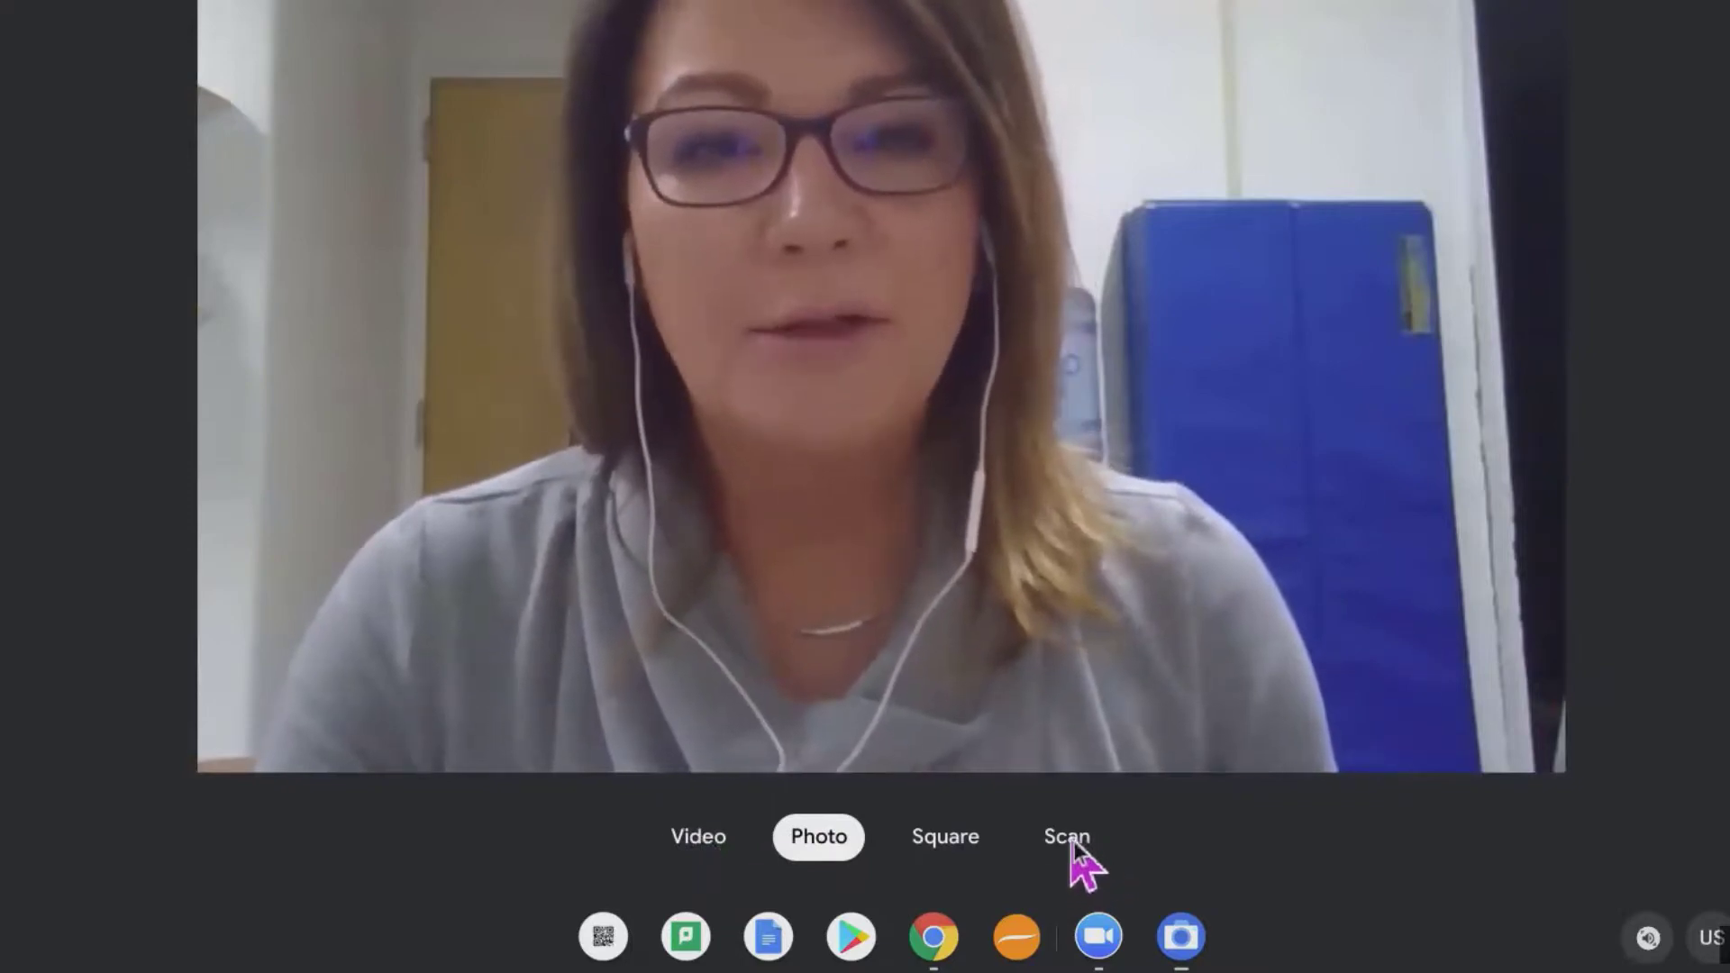
Step: Switch Camera to Scan mode, using Document scanning, with the pink note's edges detected
{"action": "left_click", "coordinate": [1073, 841]}
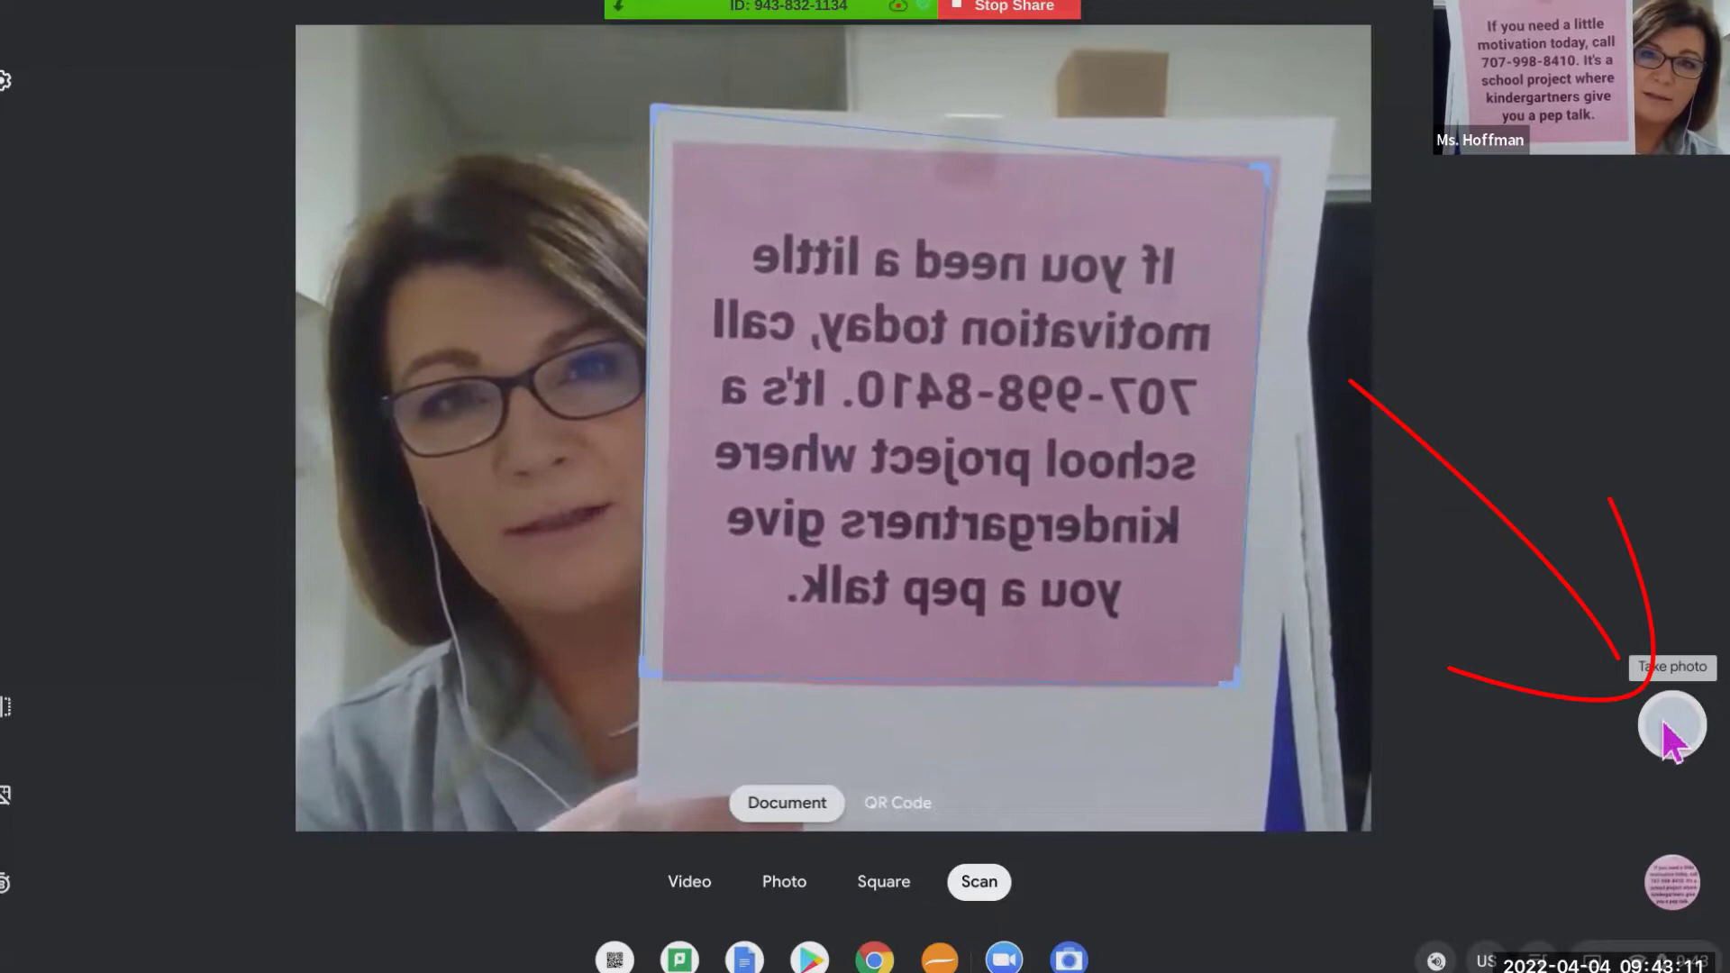
Step: Capture the pink motivation note as a document scan and save it as a photo
{"action": "left_click", "coordinate": [1666, 726]}
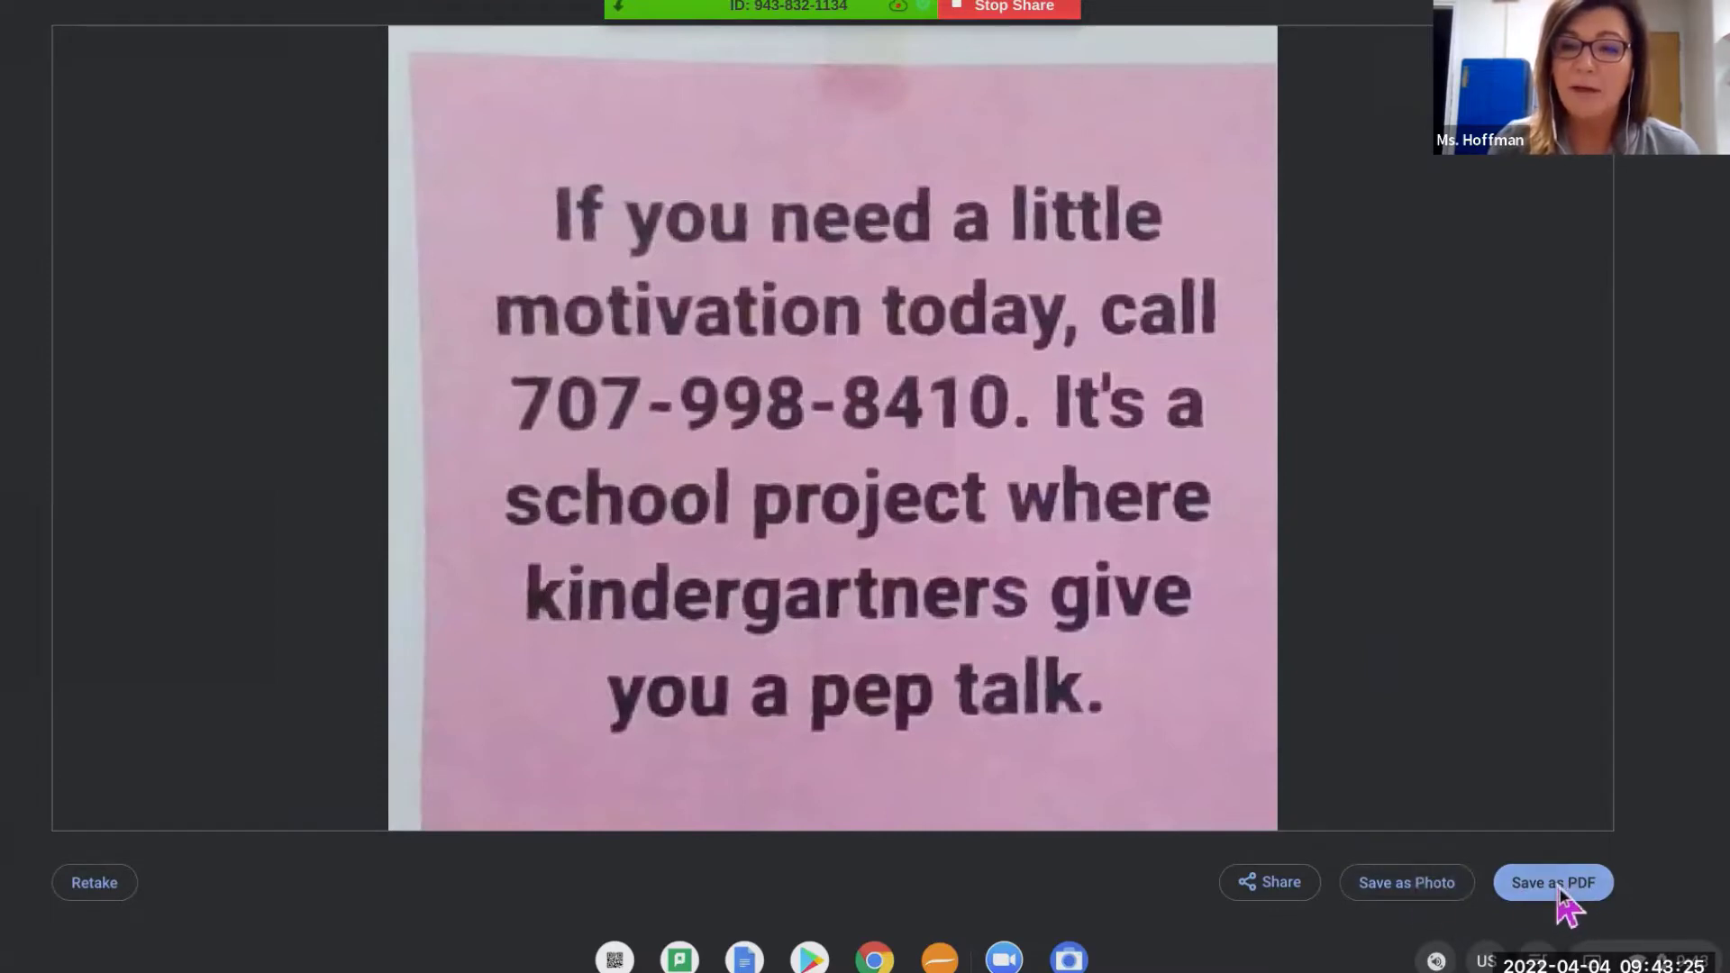
{"action": "left_click", "coordinate": [1415, 893]}
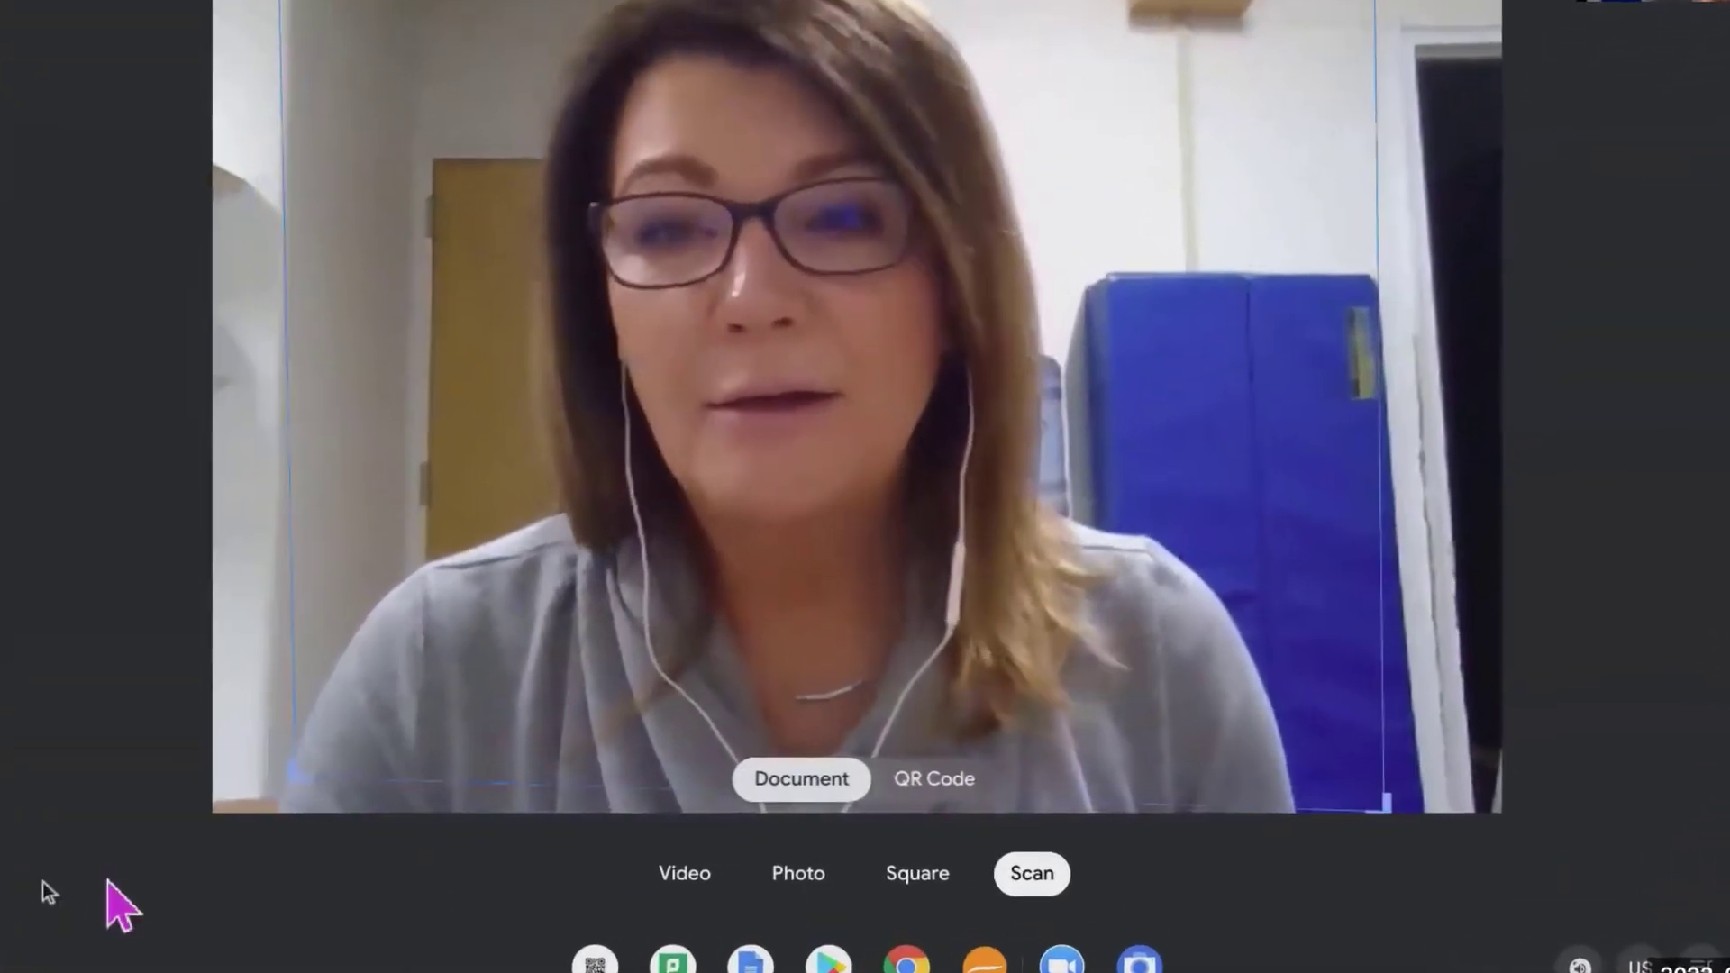
Step: Search the Launcher for 'files' and open the Files app
{"action": "left_click", "coordinate": [67, 899]}
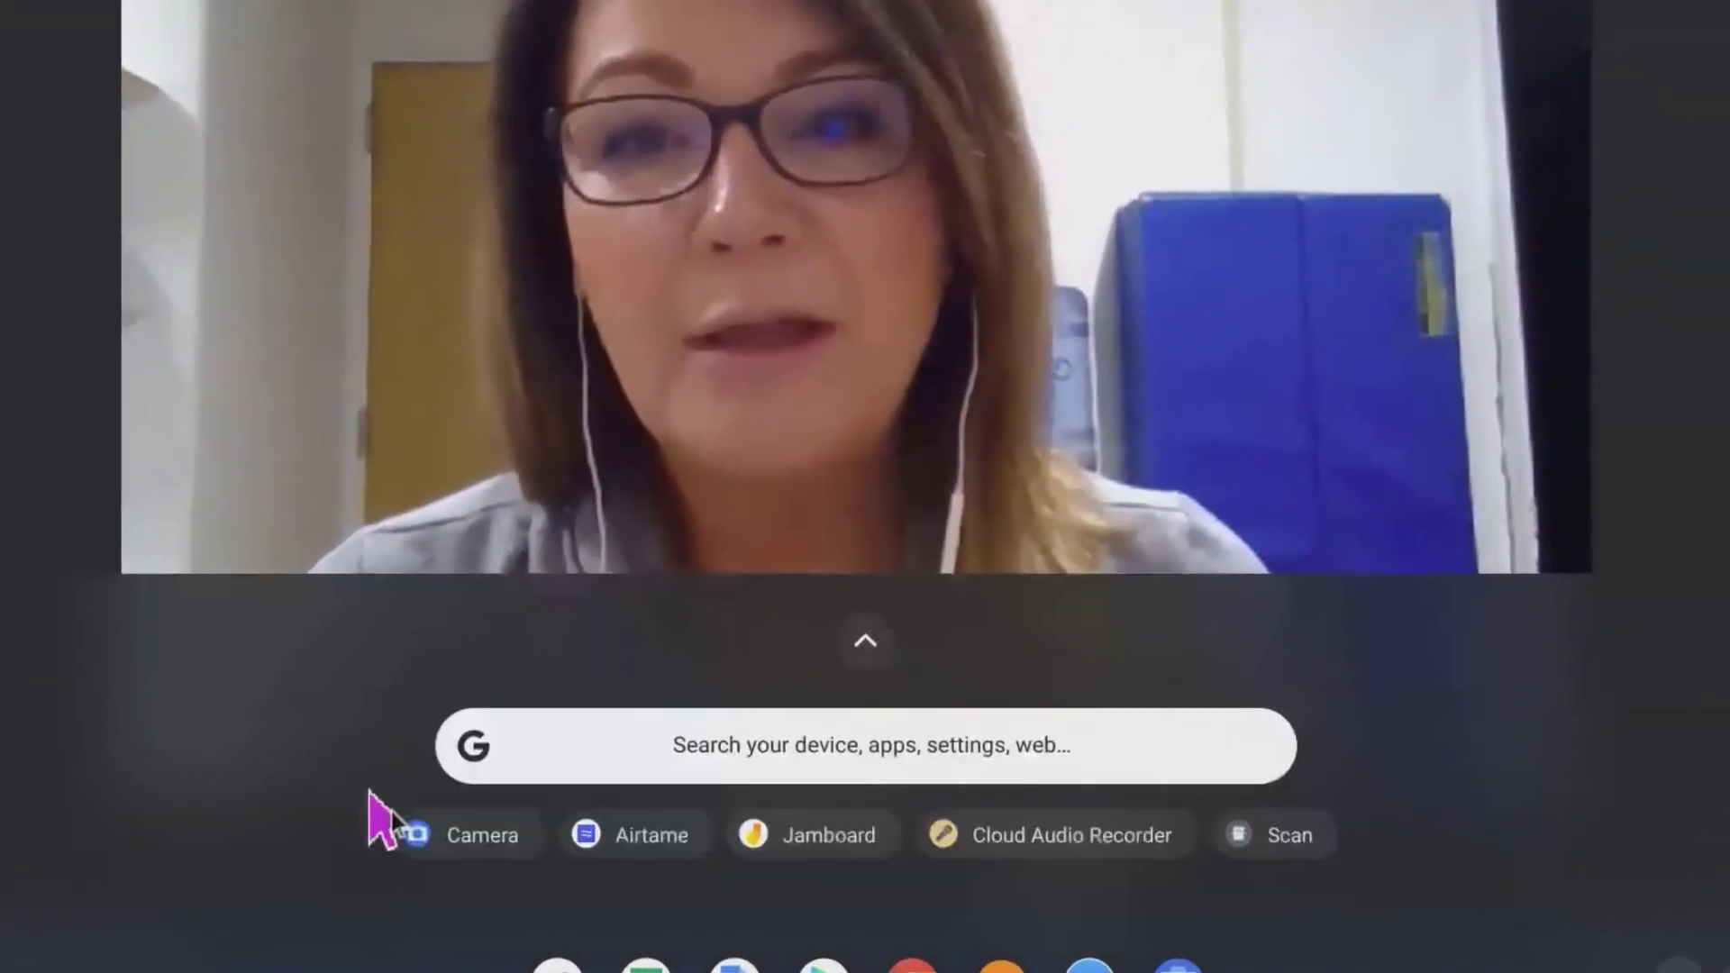
{"action": "left_click", "coordinate": [794, 739]}
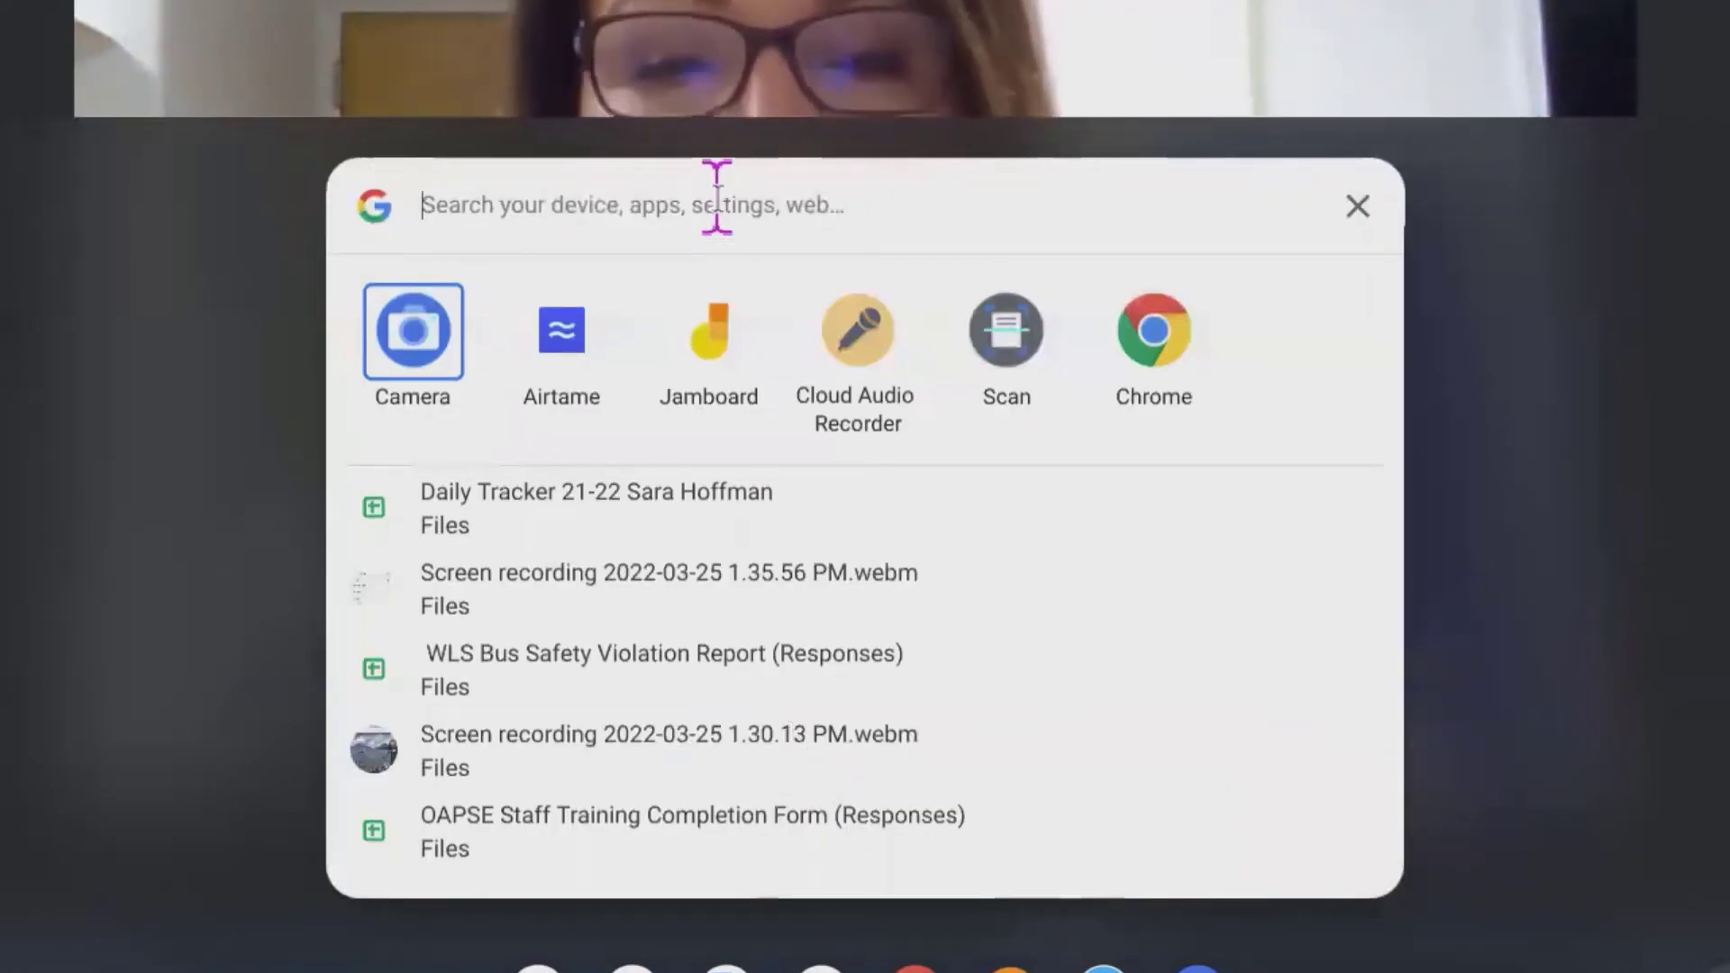
{"action": "type", "text": "files"}
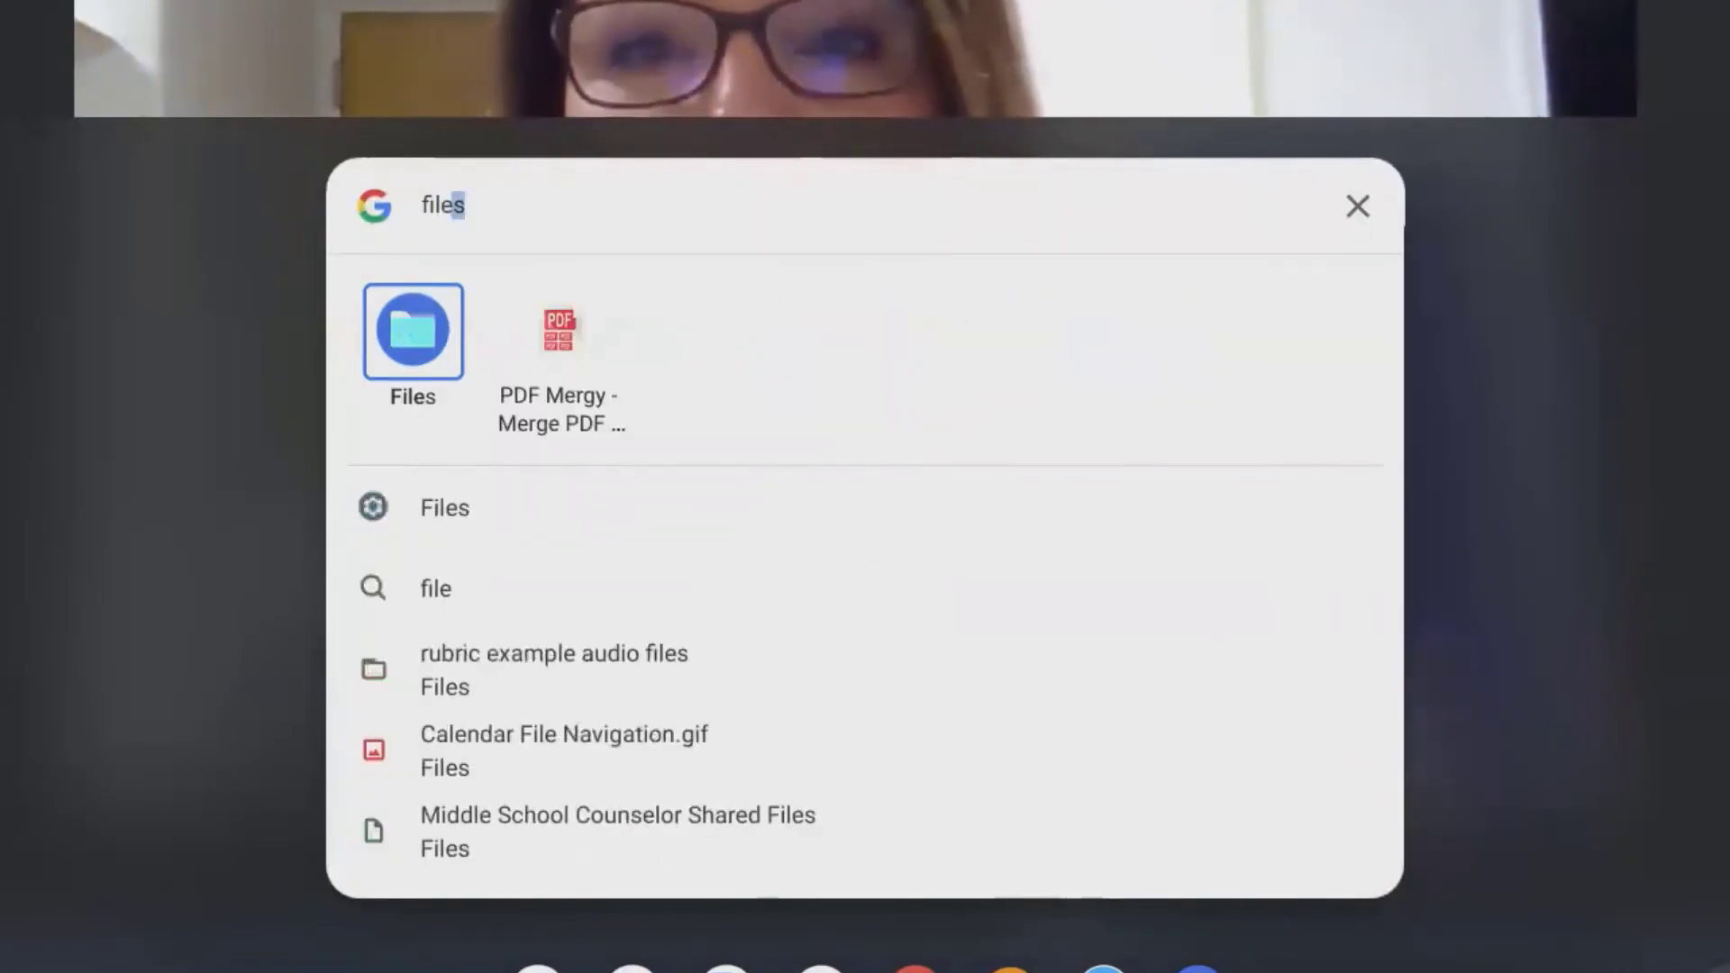
{"action": "left_click", "coordinate": [417, 325]}
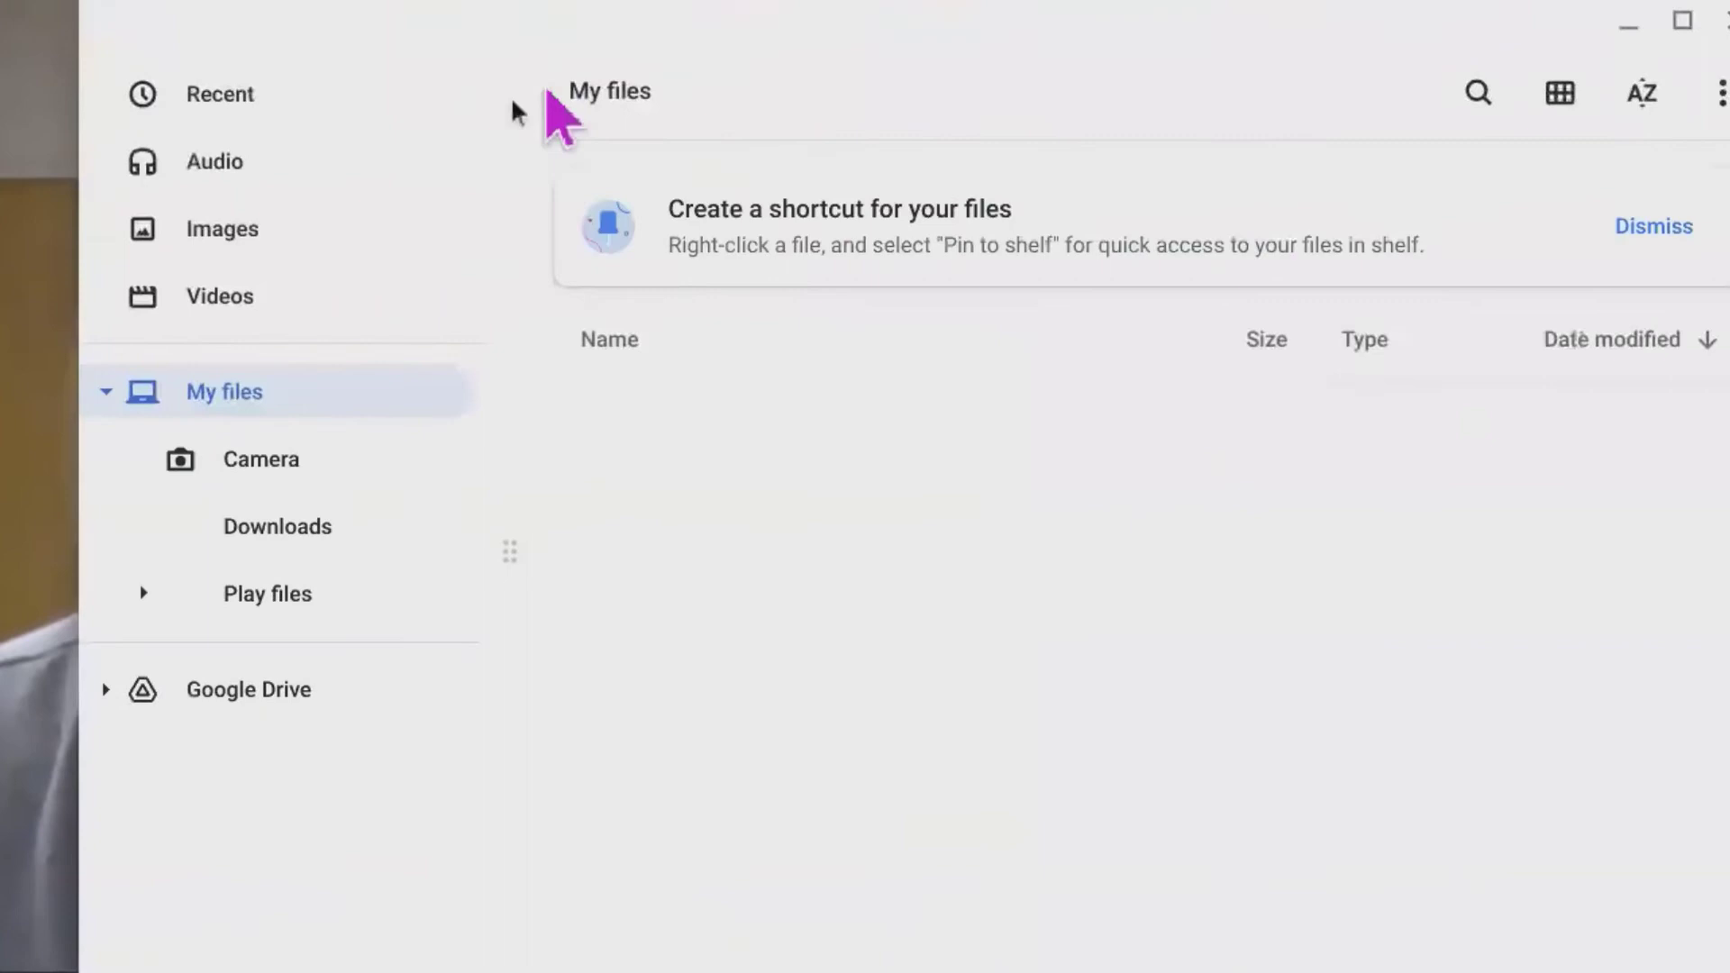
Step: Go through Recent to the Camera folder and select SCN_20220404_094313.jpg
{"action": "left_click", "coordinate": [185, 119]}
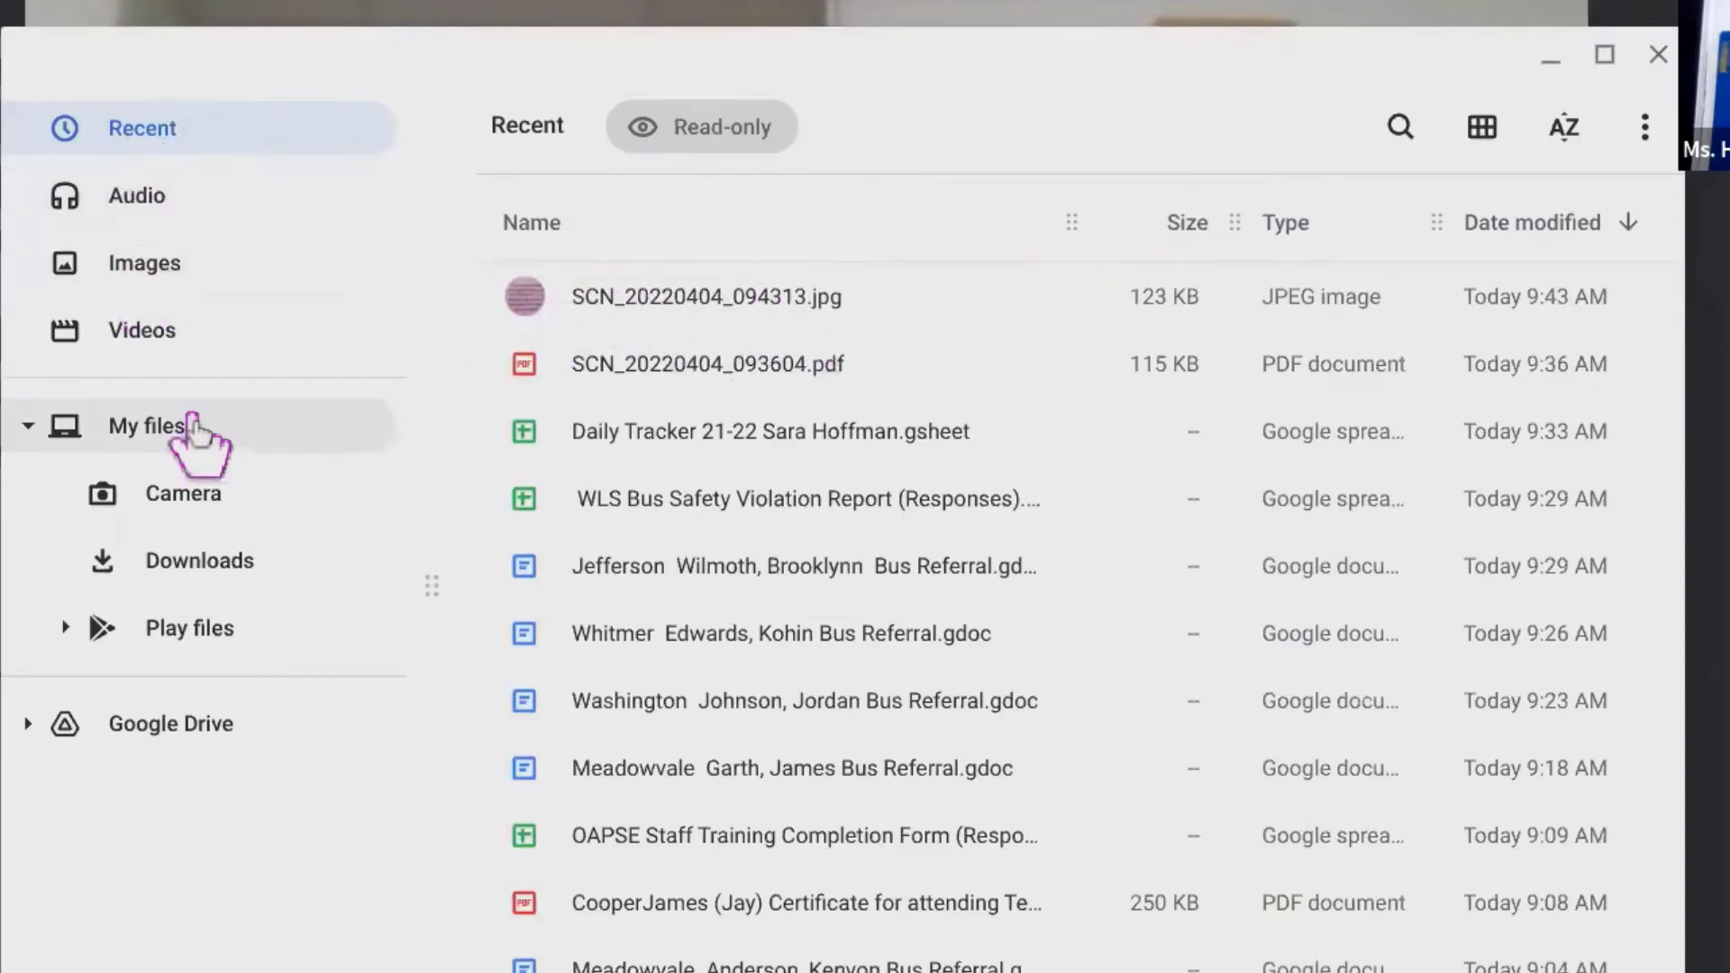
{"action": "left_click", "coordinate": [202, 503]}
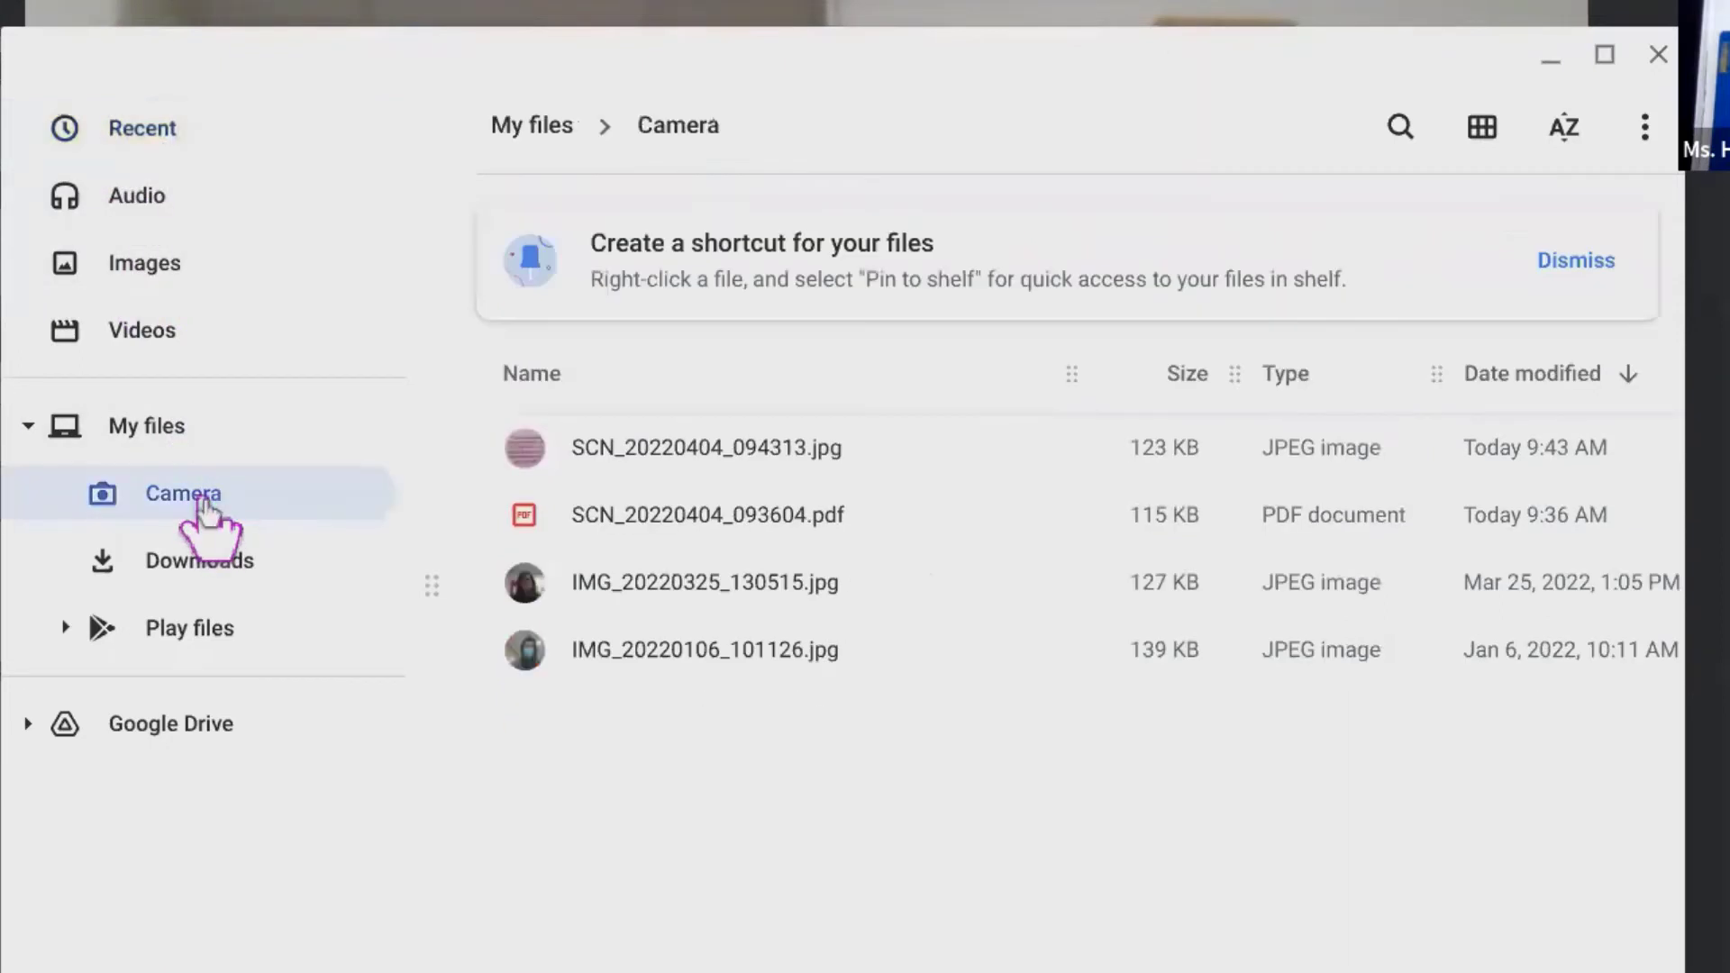
{"action": "left_click", "coordinate": [674, 449]}
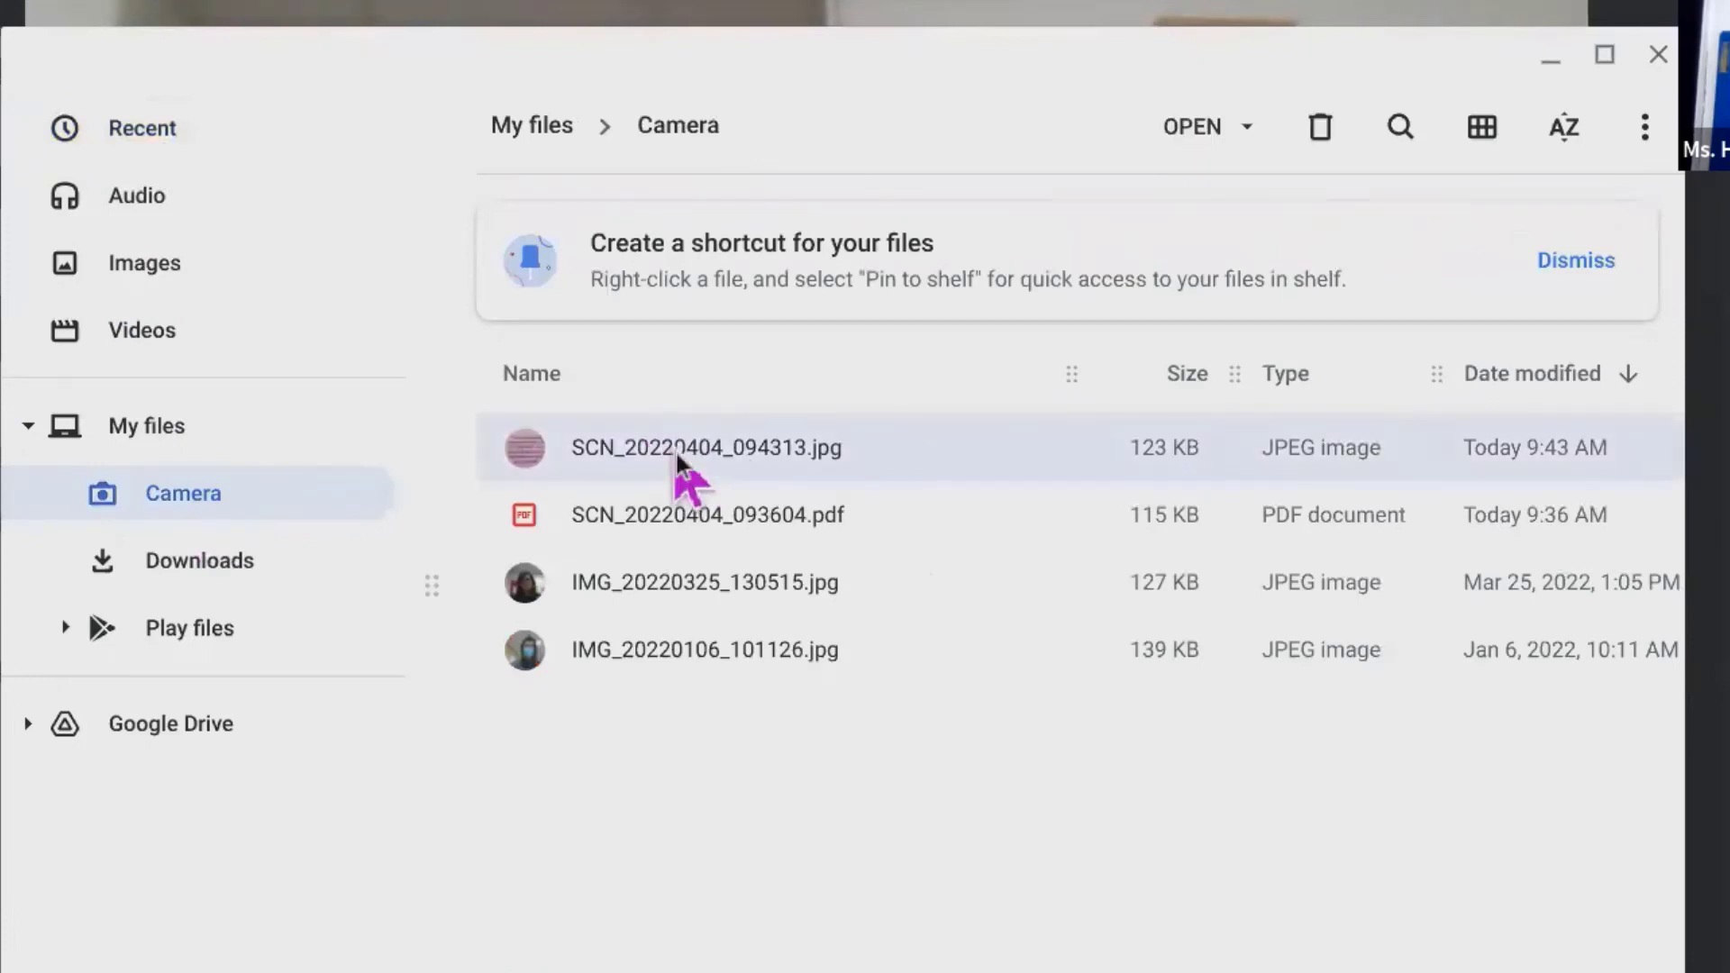
Step: Give the scan SCN_20220404_094313.jpg the new name 'motivation kng.jpg'
{"action": "right_click", "coordinate": [683, 455]}
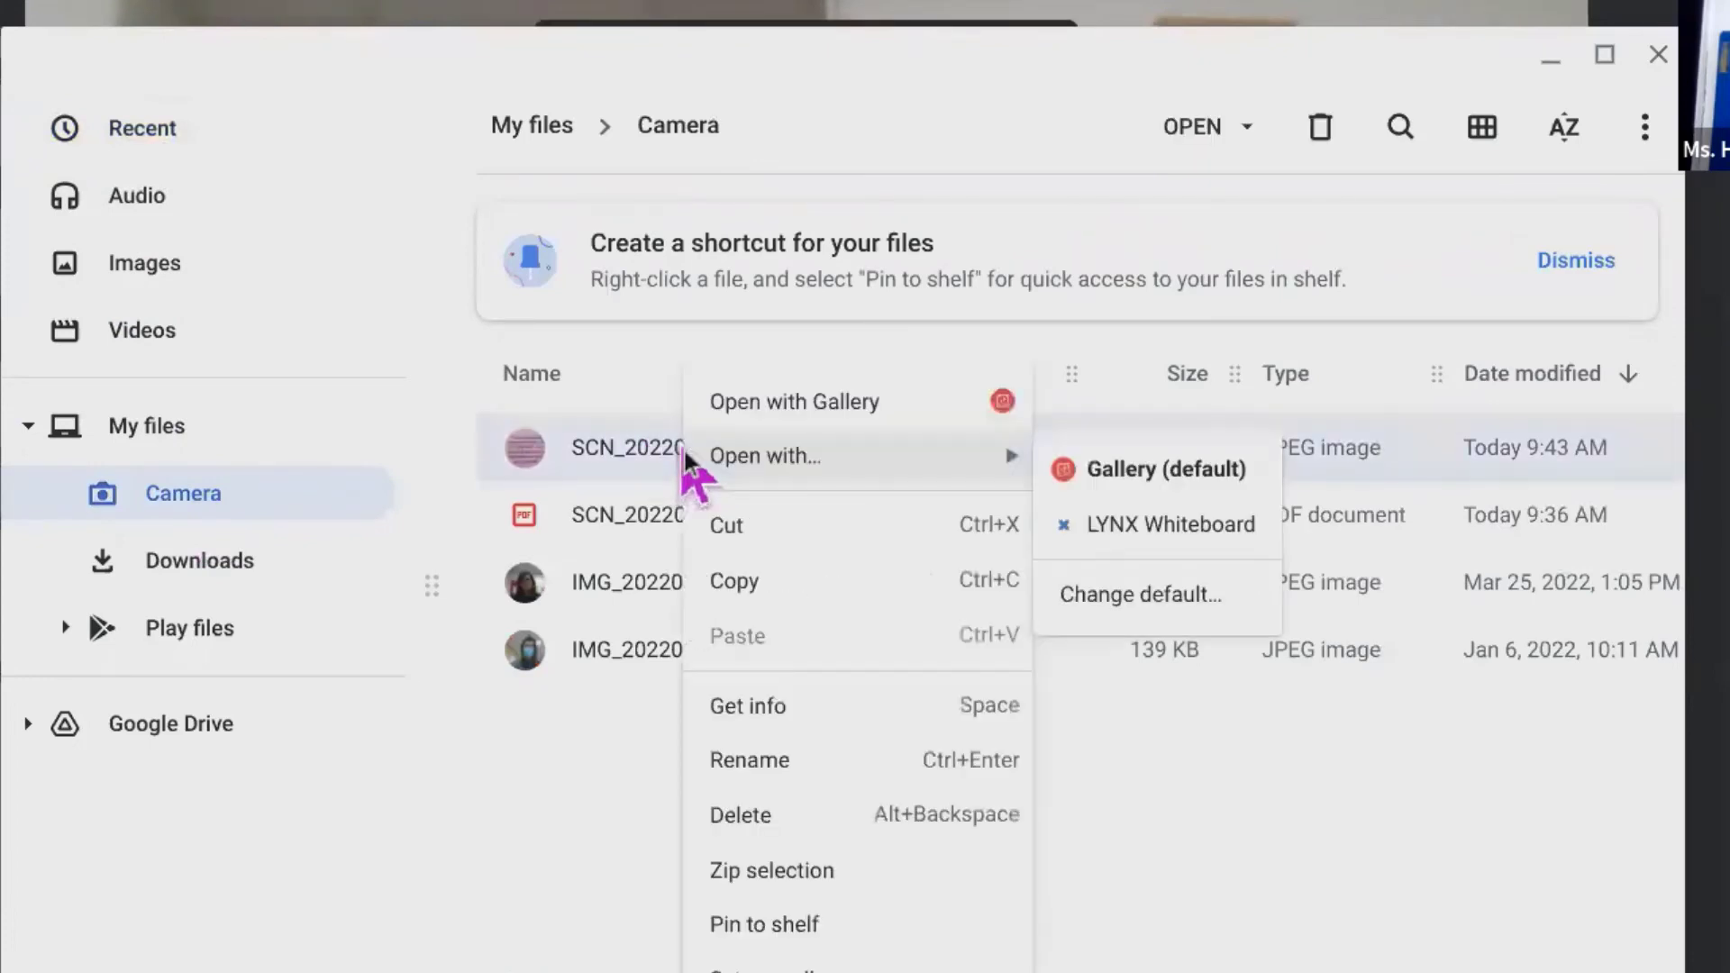
{"action": "left_click", "coordinate": [799, 749]}
{"action": "type", "text": "motivation kng.jpg"}
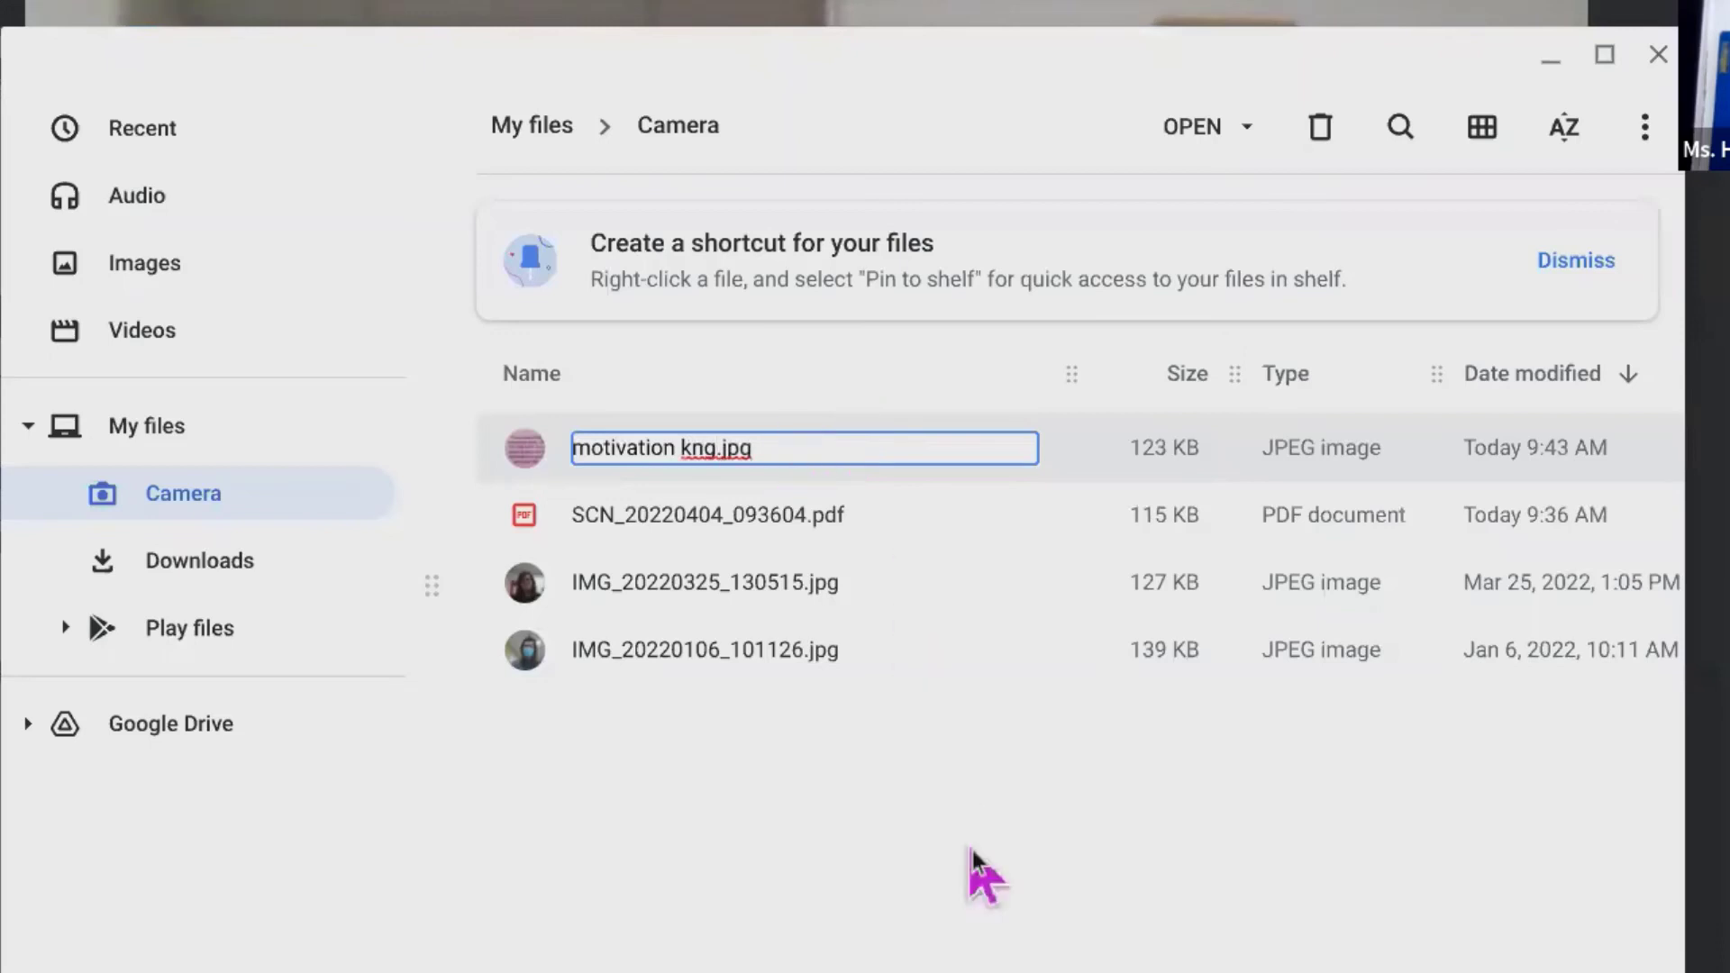
{"action": "key", "text": "Return"}
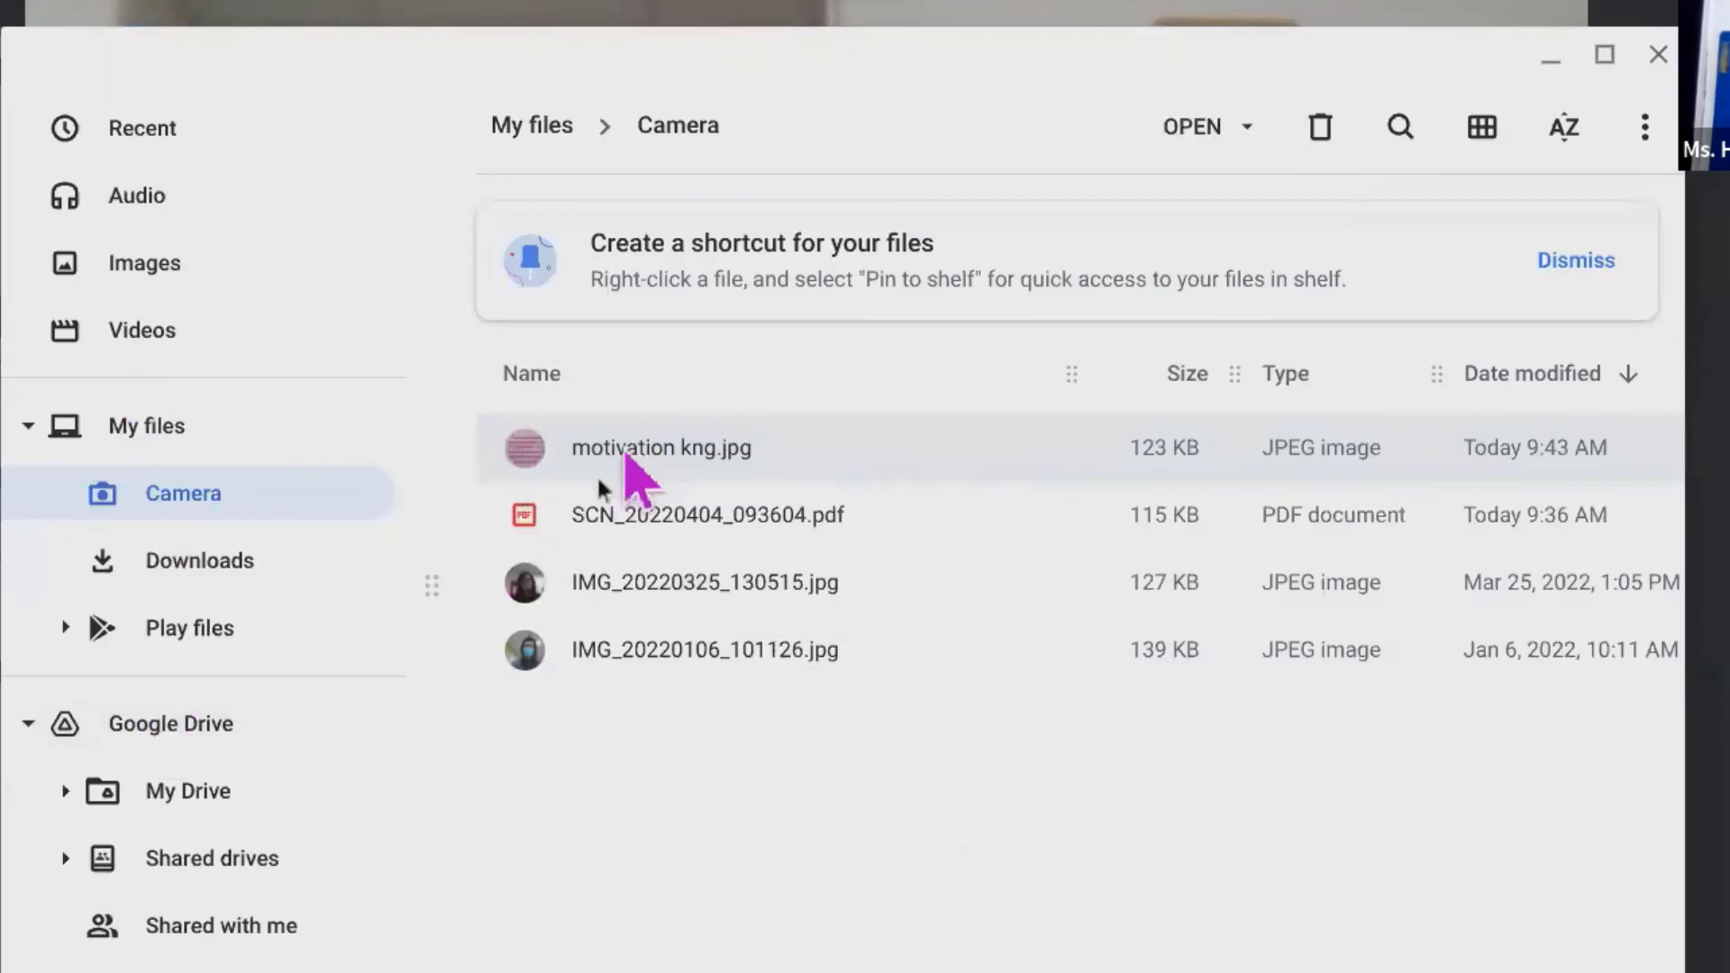
Step: Drag motivation kng.jpg onto Google Drive's My Drive to copy it there
{"action": "left_click_drag", "start_coordinate": [626, 454], "coordinate": [203, 797]}
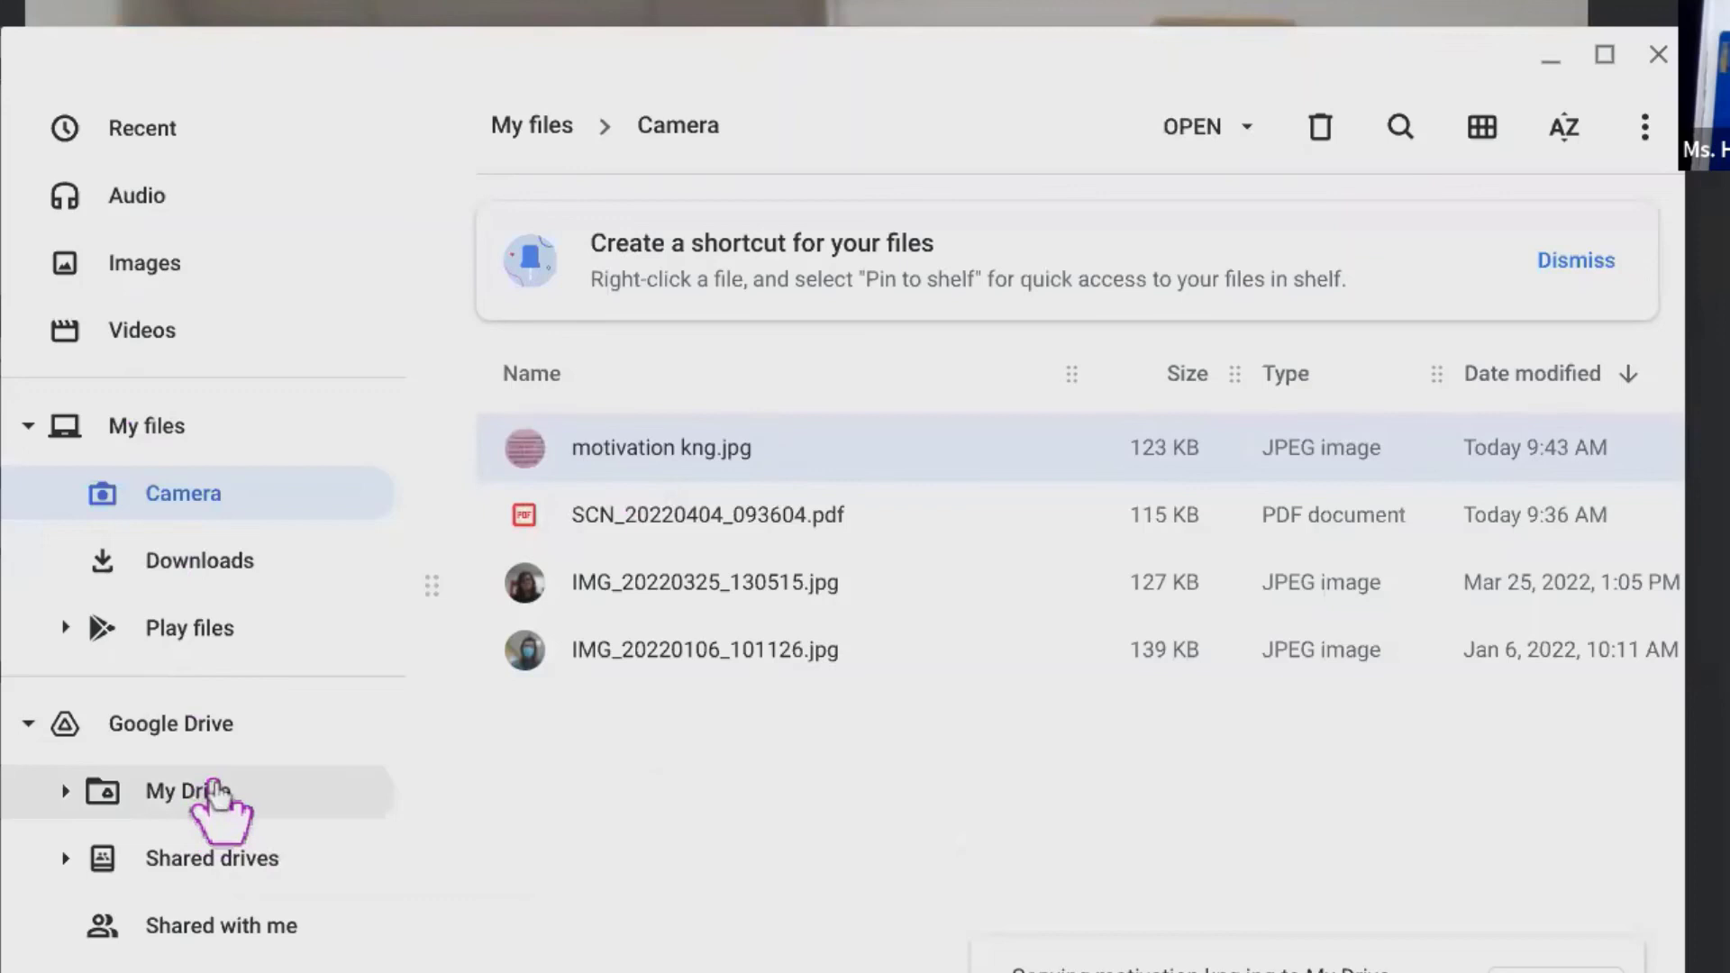